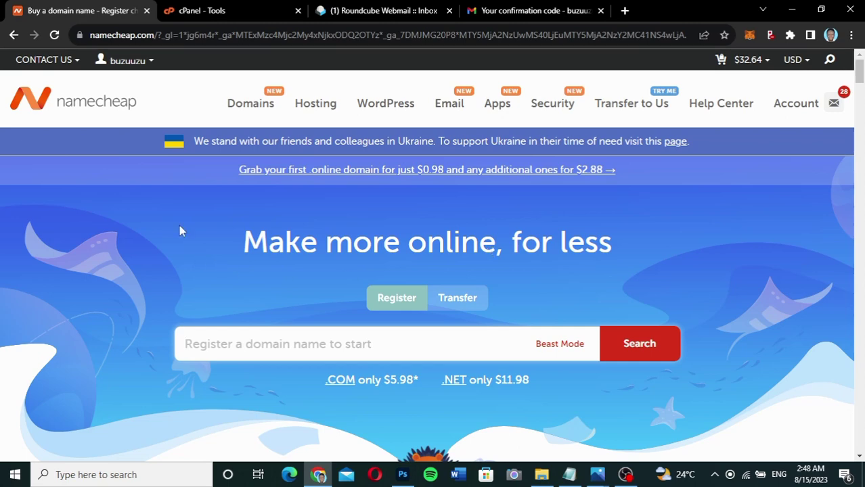
Search cPanel tools for 'Domain' and open the Domains list showing the three existing domains.
click(218, 10)
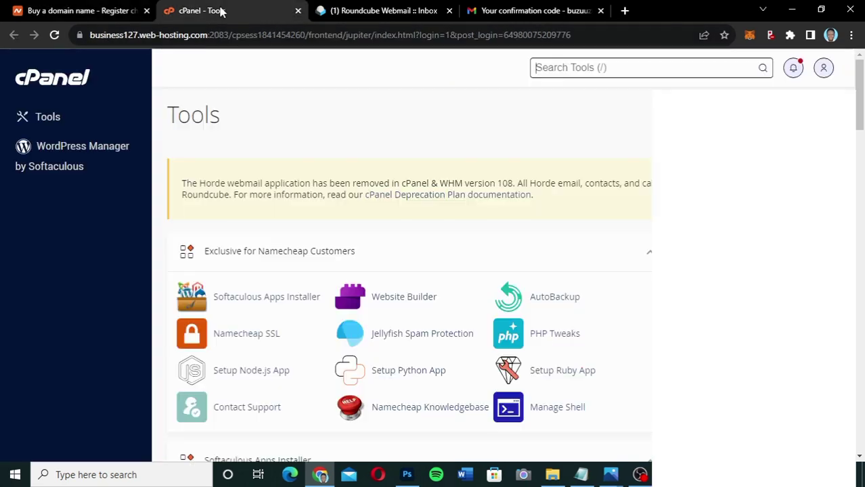
scroll(567, 226, down, 3)
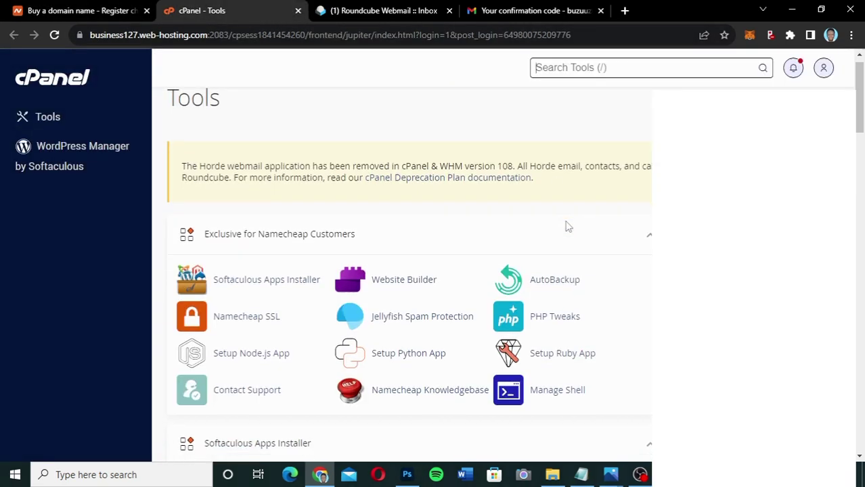
scroll(567, 227, up, 3)
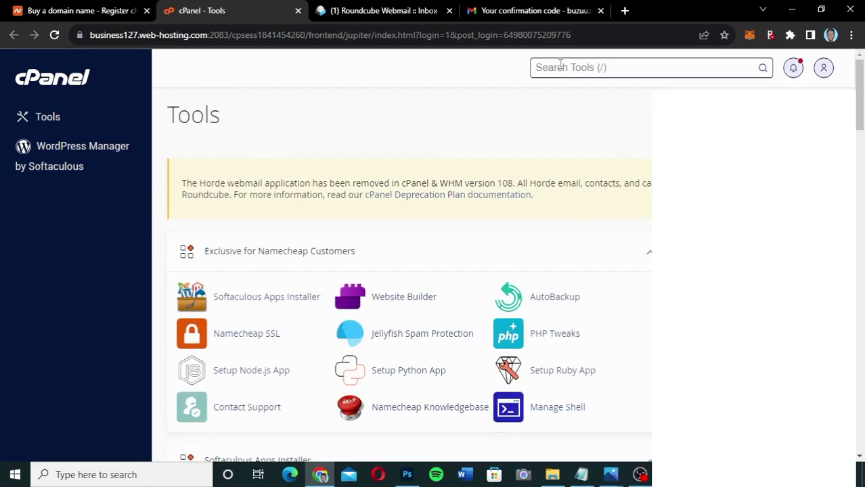
text(D)
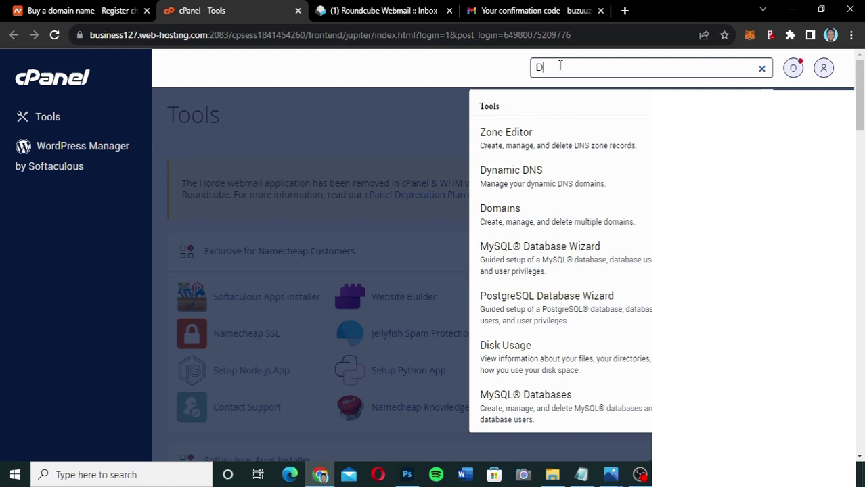
text(omain)
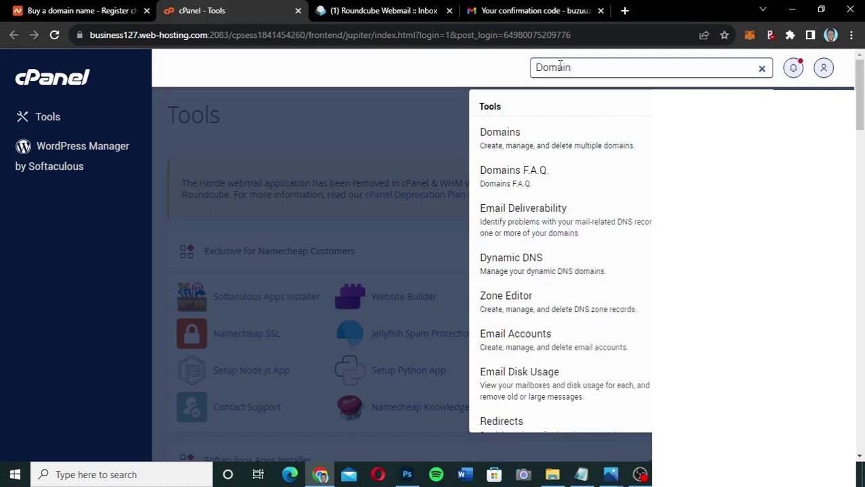
click(525, 142)
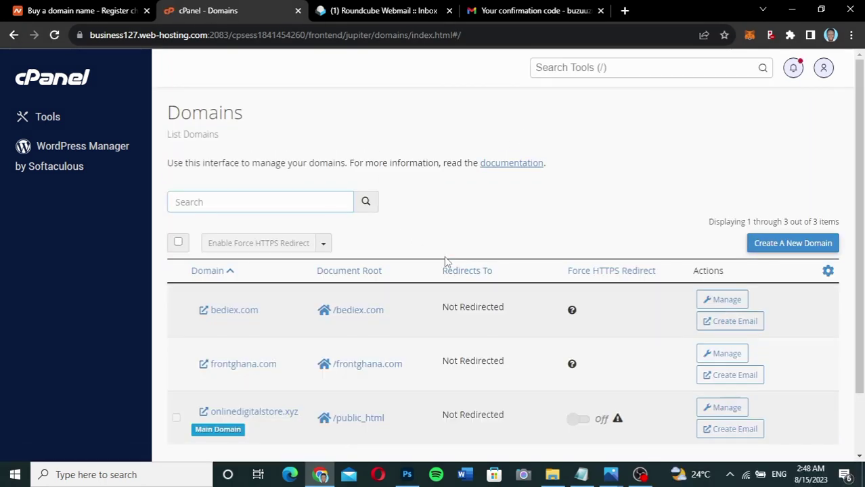
scroll(398, 405, down, 2)
scroll(398, 405, up, 2)
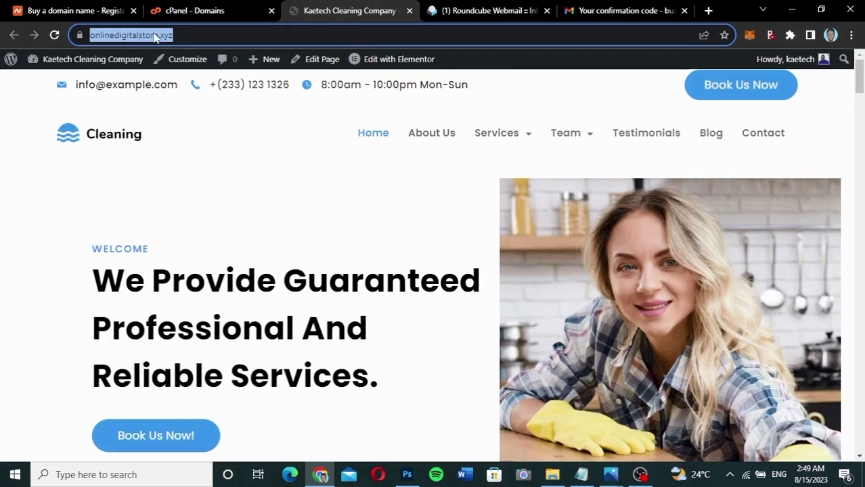
Leave the WordPress cleaning site and return to the cPanel Domains tab.
click(201, 9)
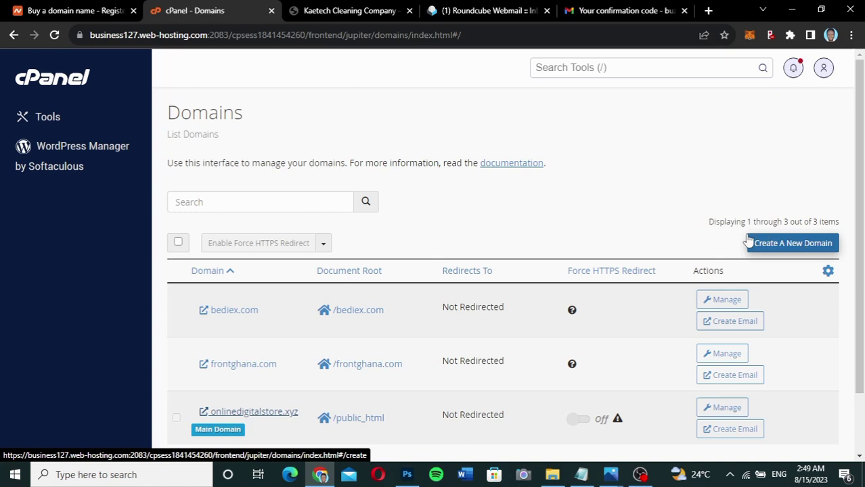
click(793, 247)
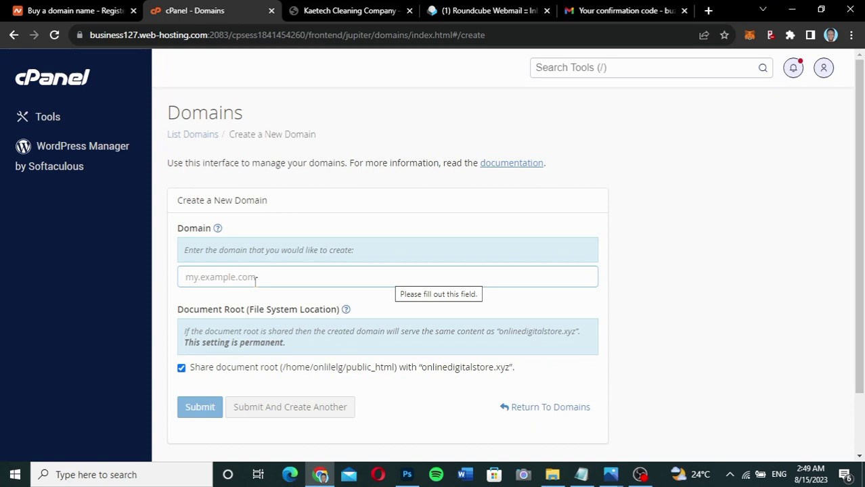
text(test.)
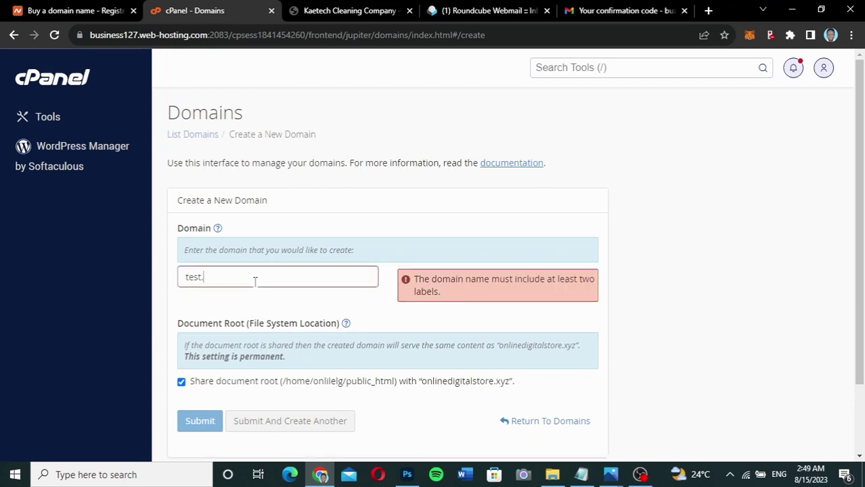
text(https://onlinedigitalstore.xyz/)
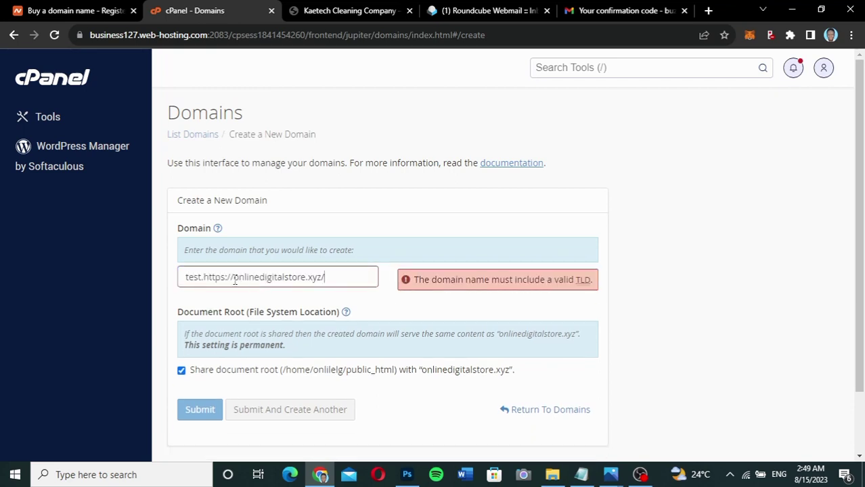
key(BackSpace)
key(BackSpace)
key(BackSpace)
key(BackSpace)
key(BackSpace)
key(BackSpace)
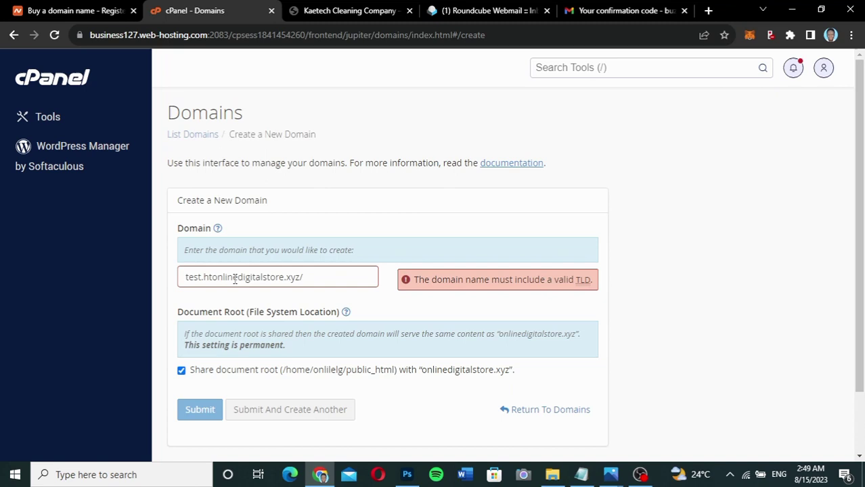
key(BackSpace)
key(BackSpace)
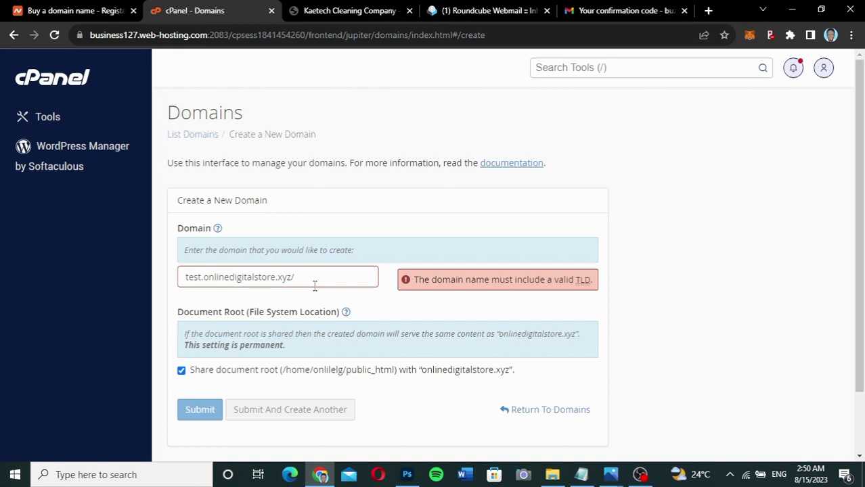
key(BackSpace)
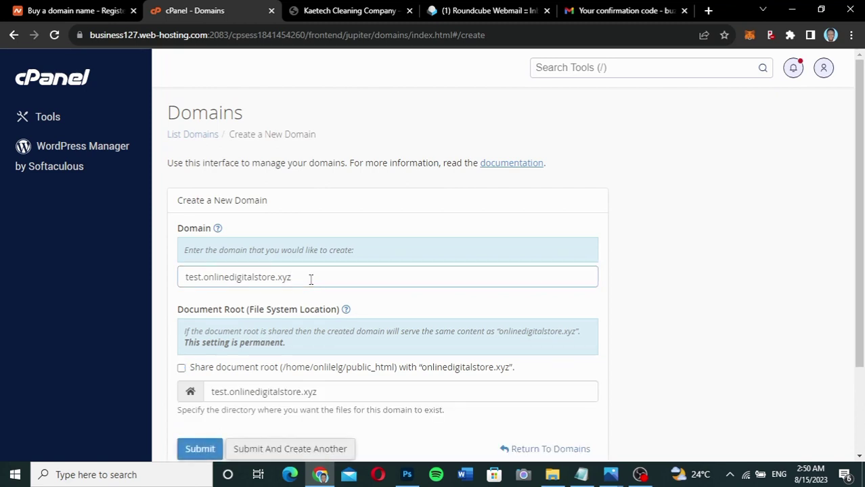
click(631, 284)
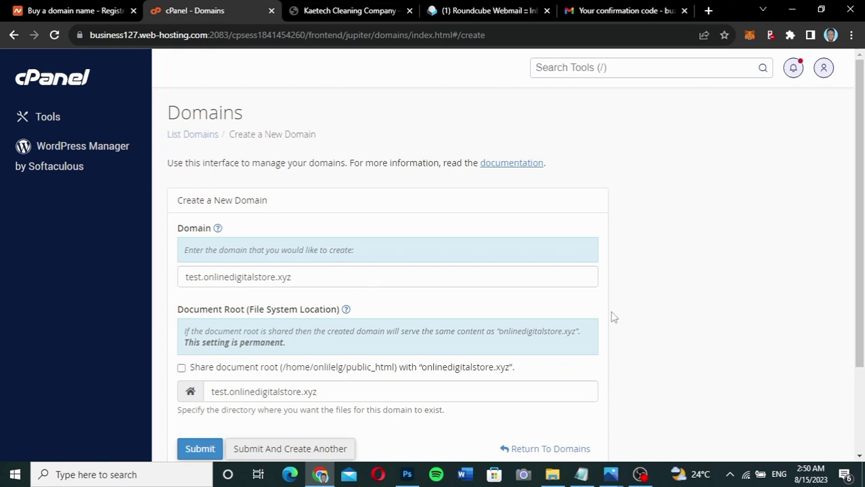
scroll(613, 317, down, 2)
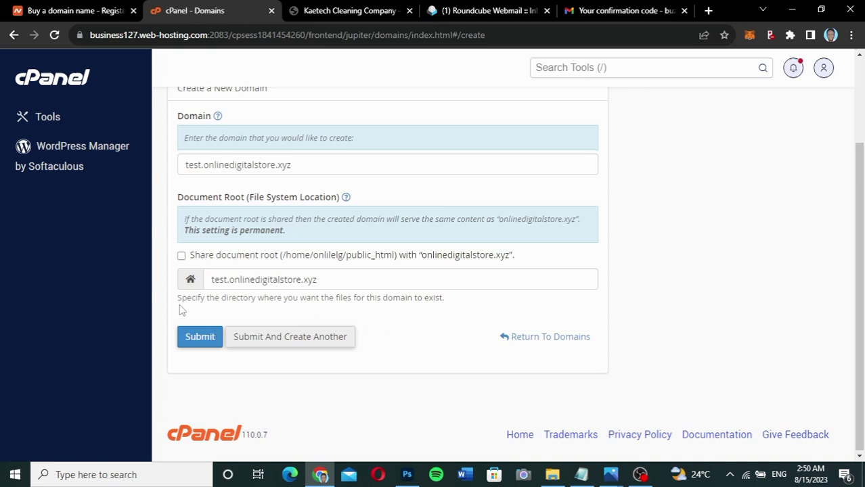
click(199, 340)
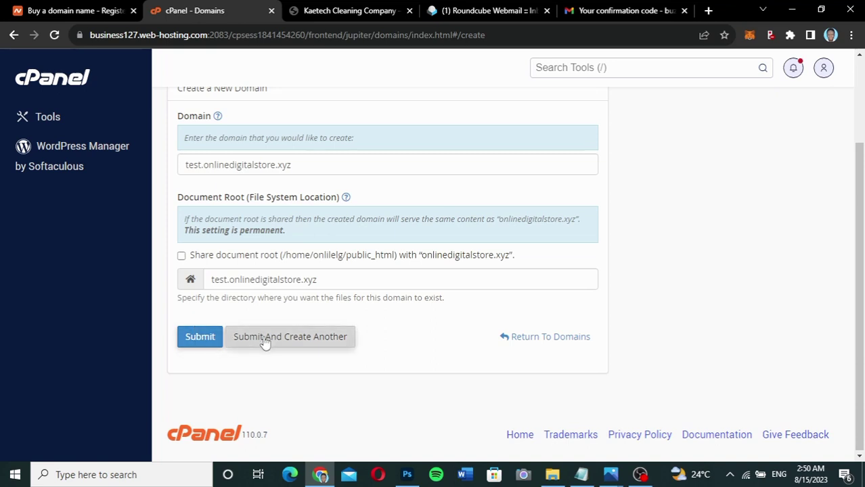
Submit test.onlinedigitalstore.xyz, dismiss the success and HTTPS notices, and go back to Tools.
click(194, 338)
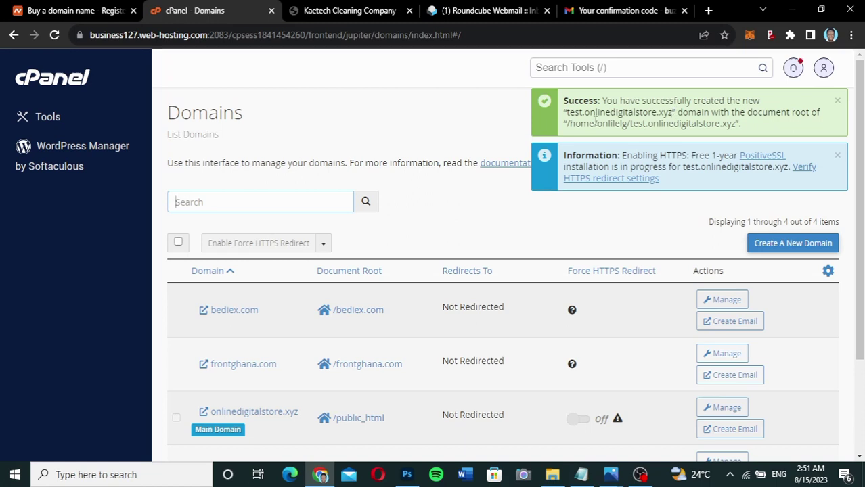
scroll(389, 303, down, 3)
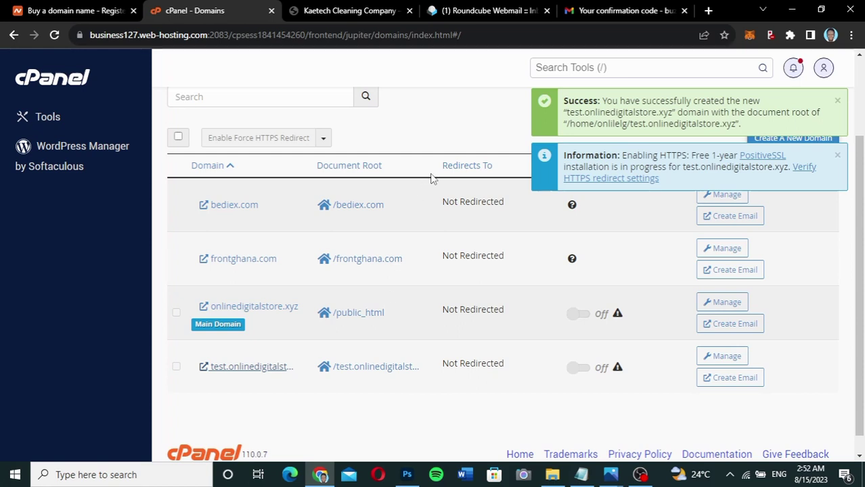
click(837, 101)
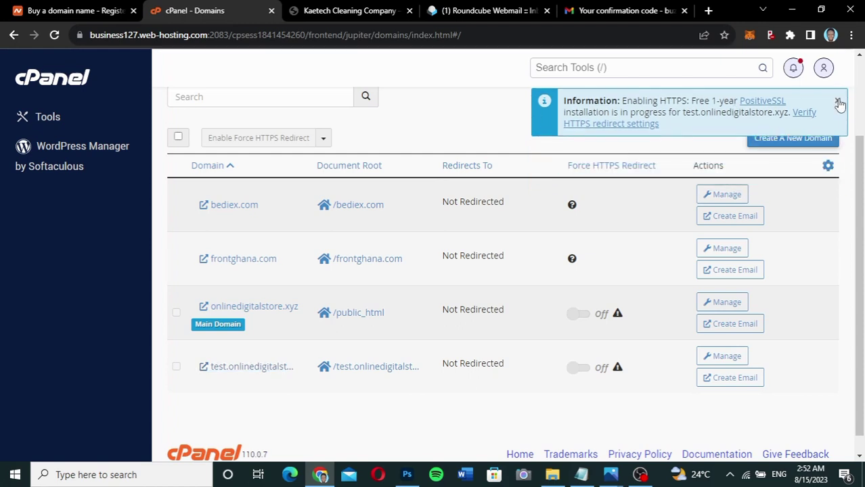
click(837, 102)
key(alt+Left)
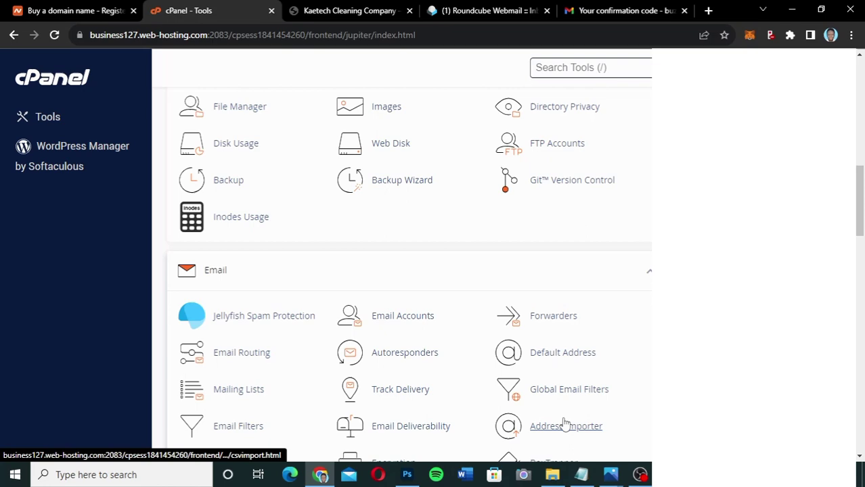